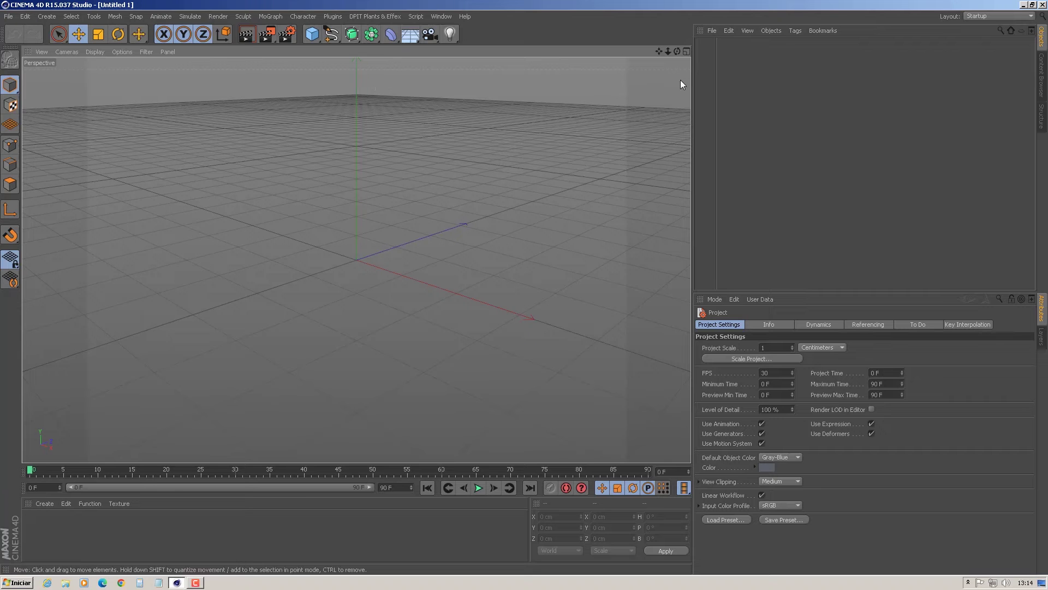
- Switch the empty scene to the four-view layout: Perspective, Top, Right and Front
click(687, 51)
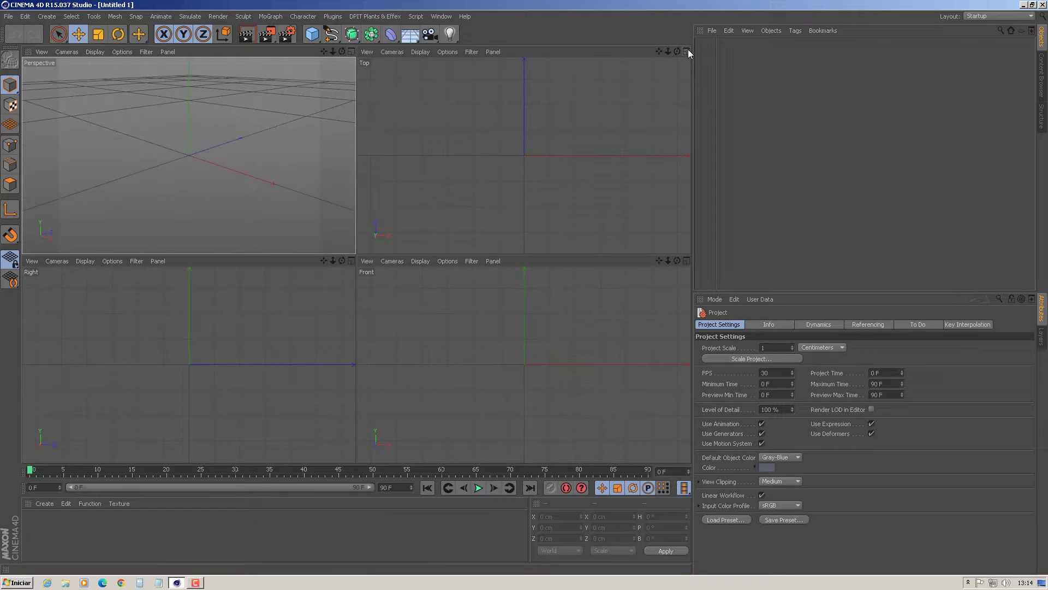
- Maximize the Front view and start an Akima spline by placing its first point
click(687, 260)
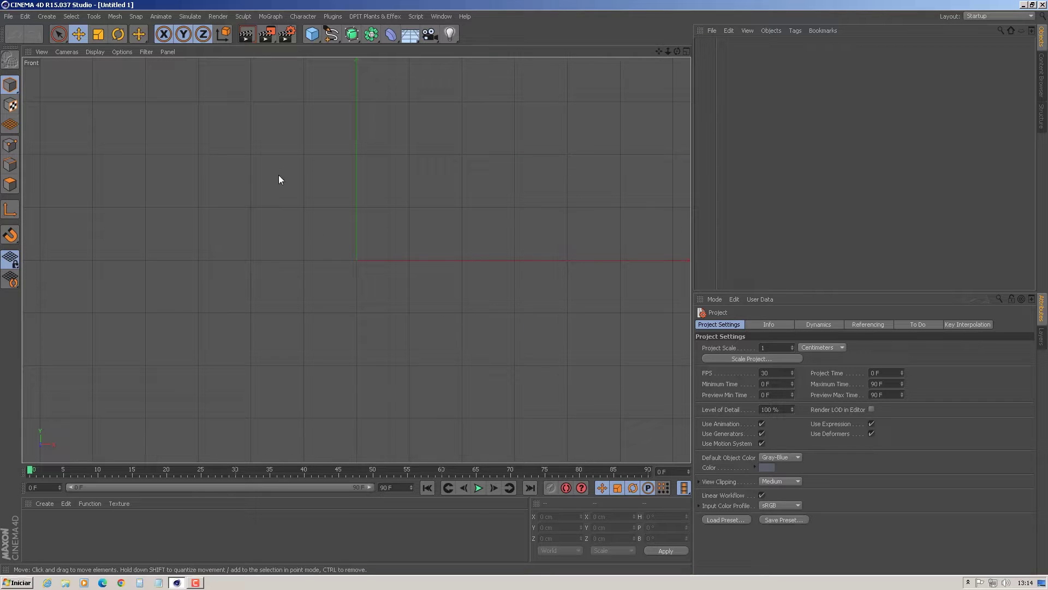
click(332, 35)
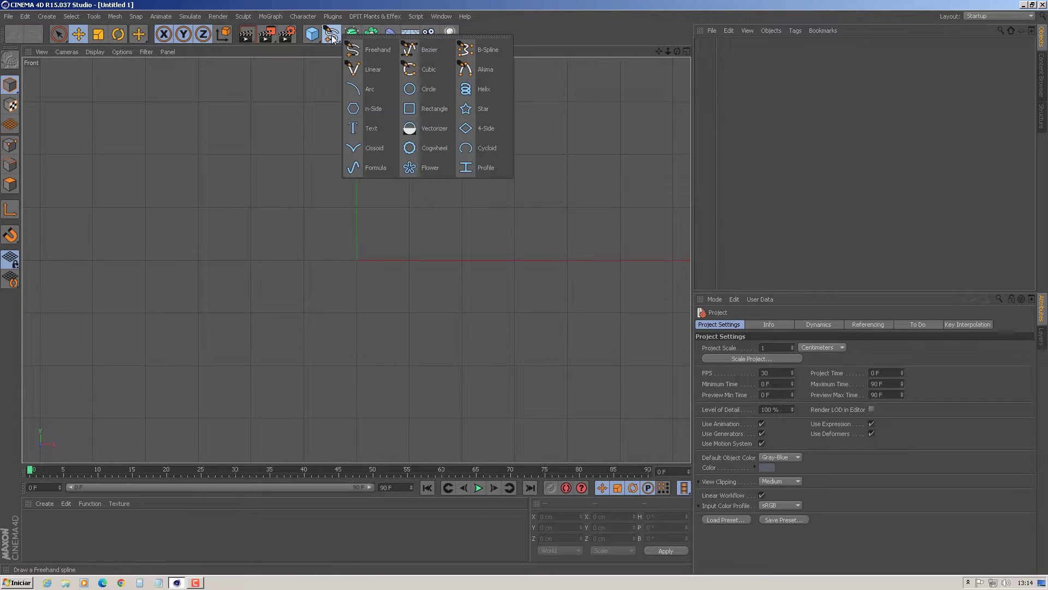
click(476, 73)
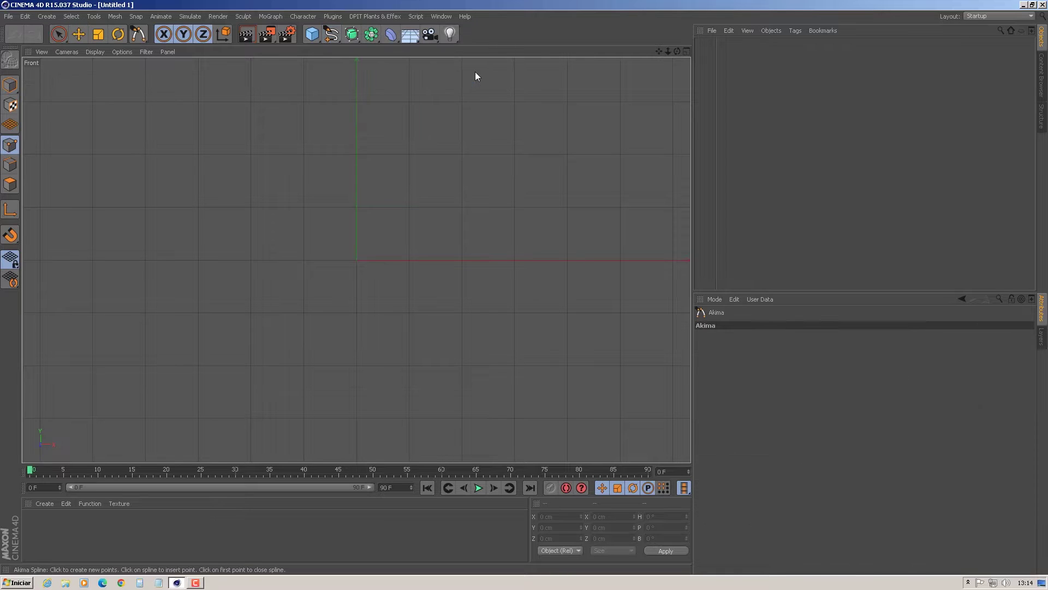
click(358, 350)
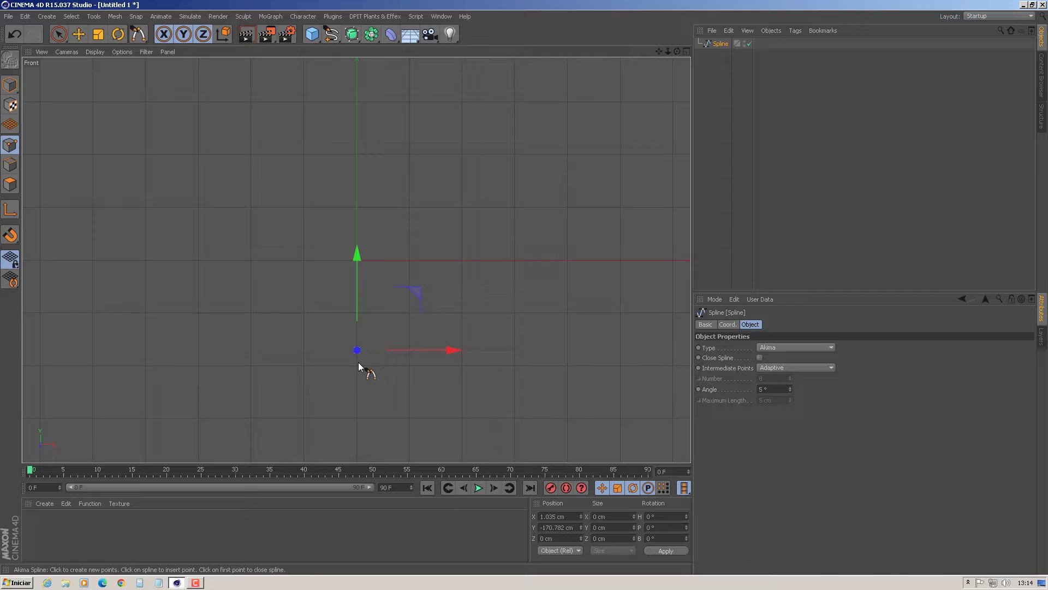
- Trace the flat base and outer side of the bottle up to the shoulder curve
click(356, 364)
click(251, 364)
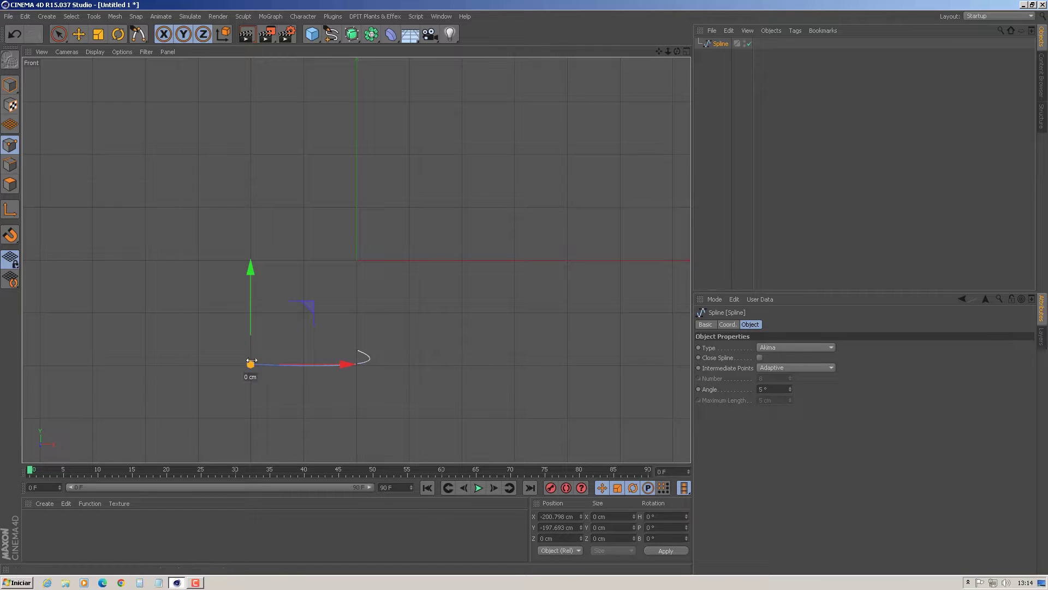
click(251, 252)
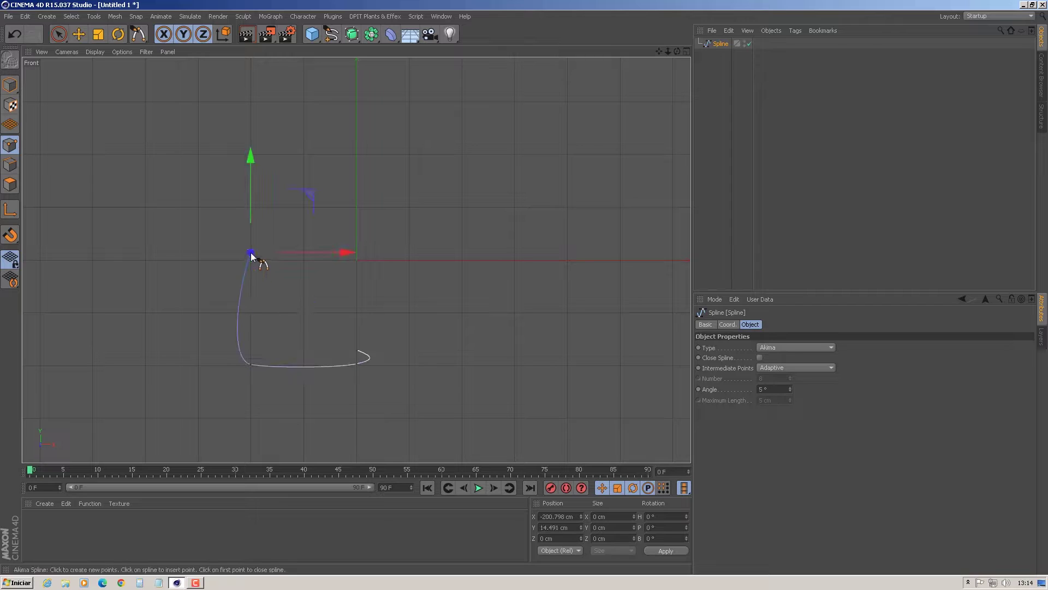
click(258, 175)
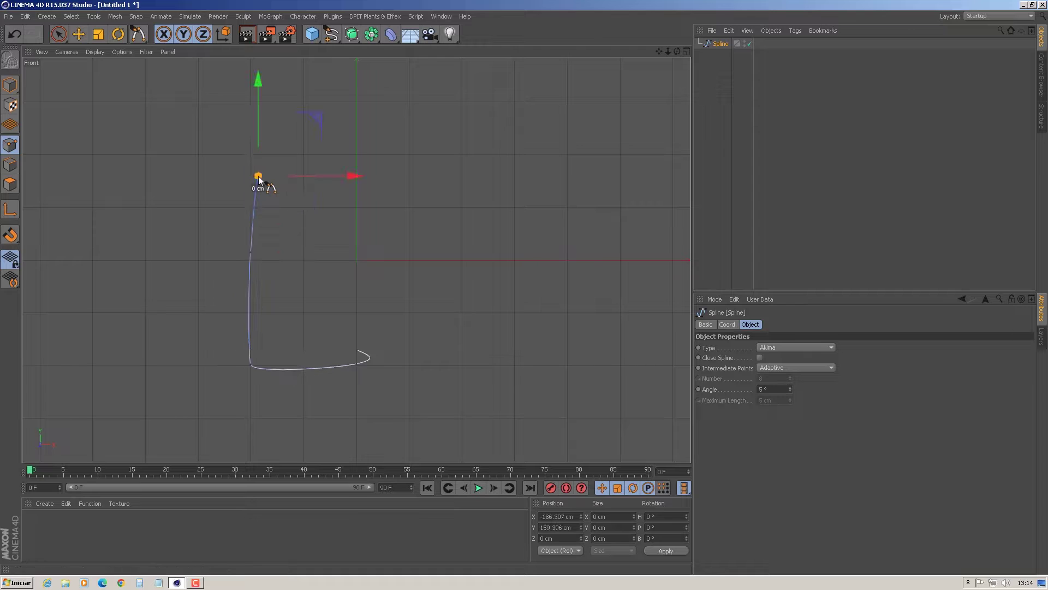
click(309, 147)
scroll(315, 270, down, 1)
scroll(316, 273, down, 1)
scroll(264, 93, up, 2)
scroll(263, 93, up, 1)
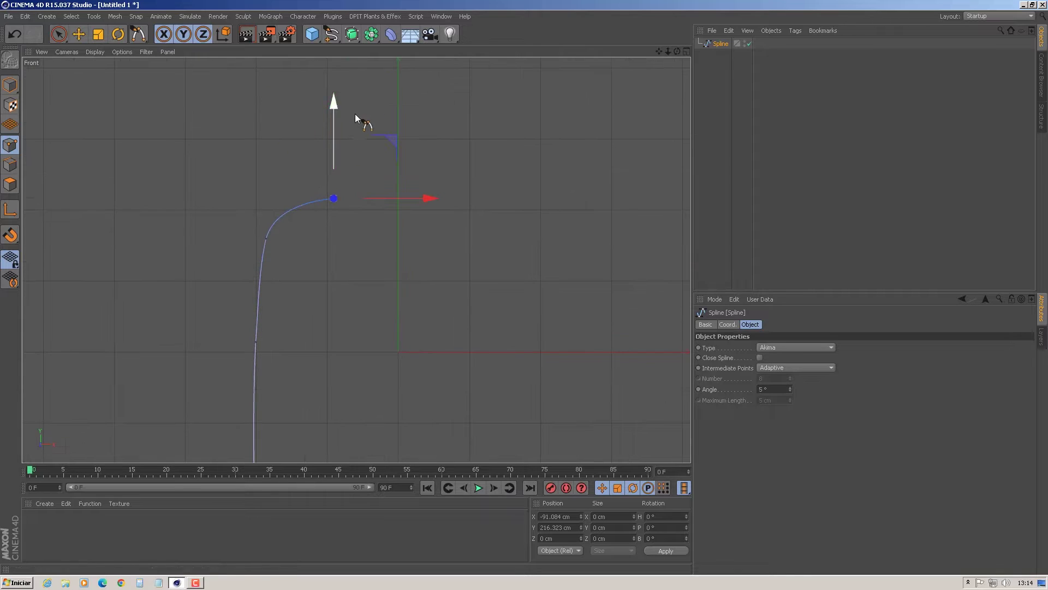
- Add neck points and hook the profile outward and back down to form the lip
click(333, 84)
click(318, 77)
drag(319, 80, 321, 66)
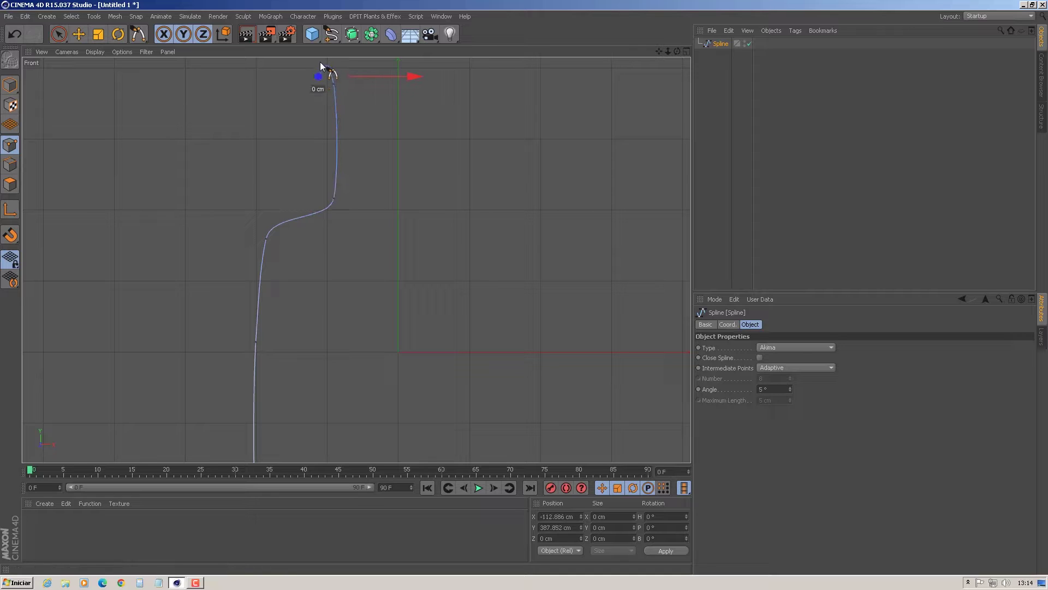
click(348, 60)
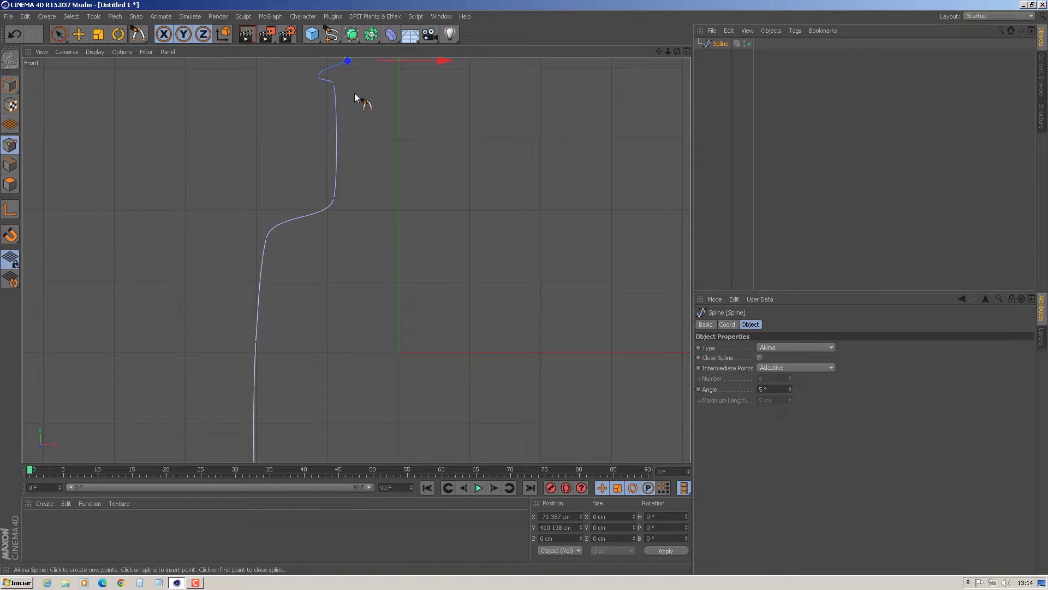
click(348, 83)
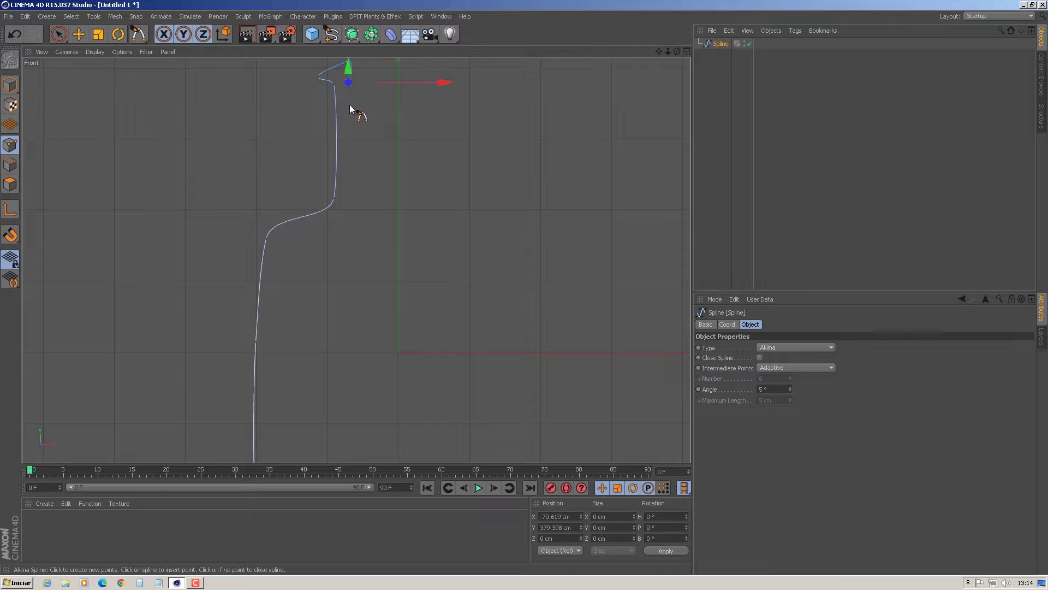
- Trace the inner wall down the neck, shoulder and body, closing the spline on its first point
click(350, 197)
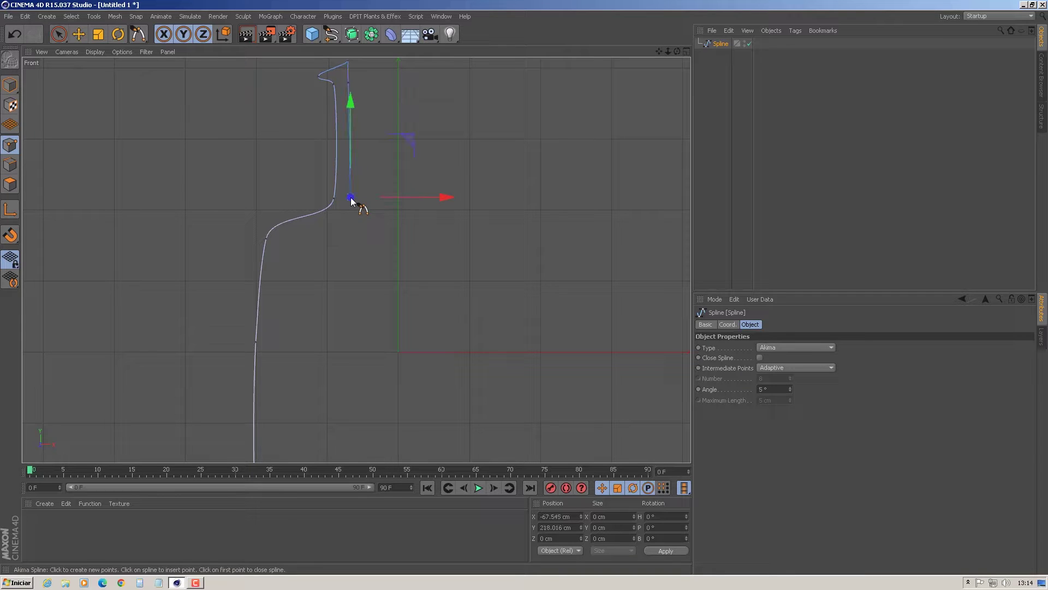
click(278, 241)
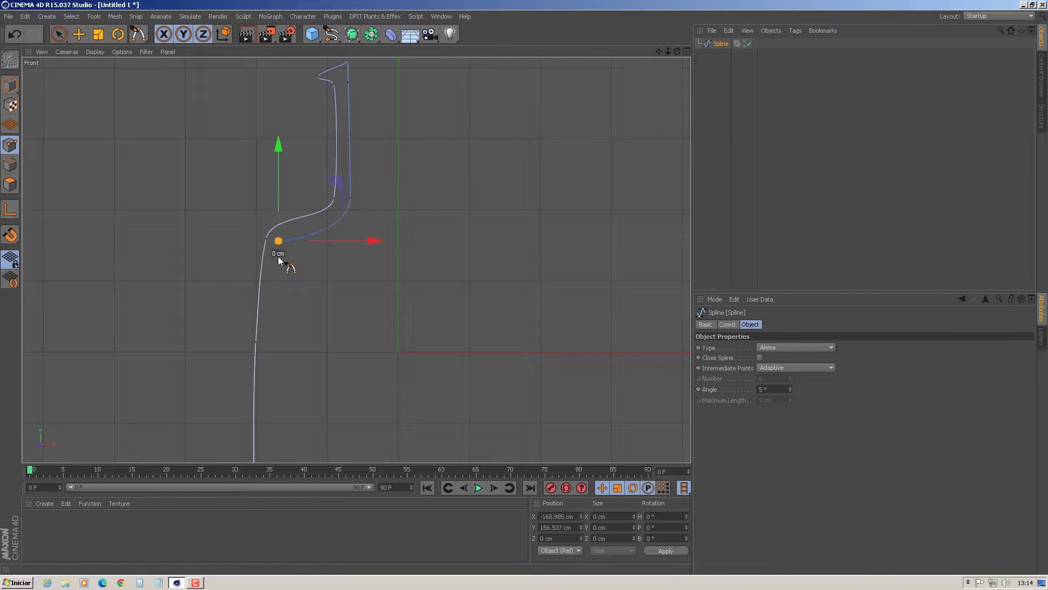
click(263, 343)
scroll(213, 243, down, 3)
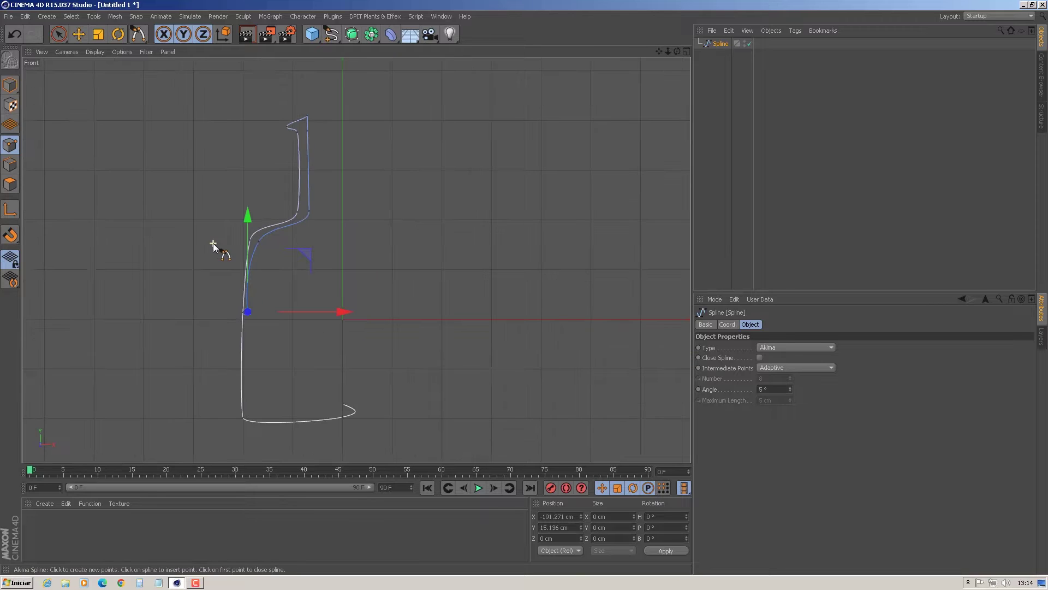
click(248, 415)
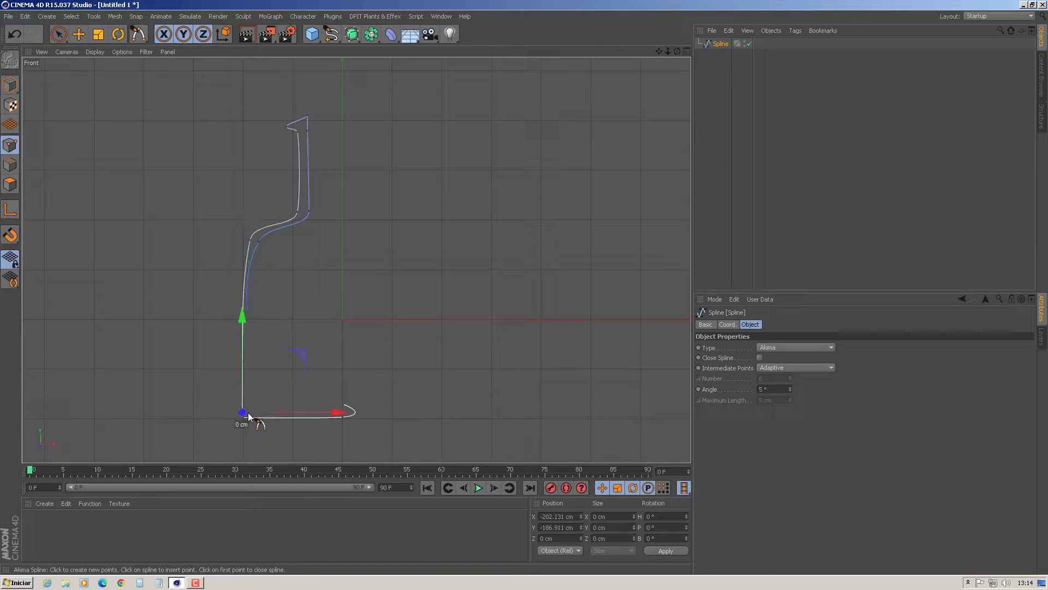
click(249, 404)
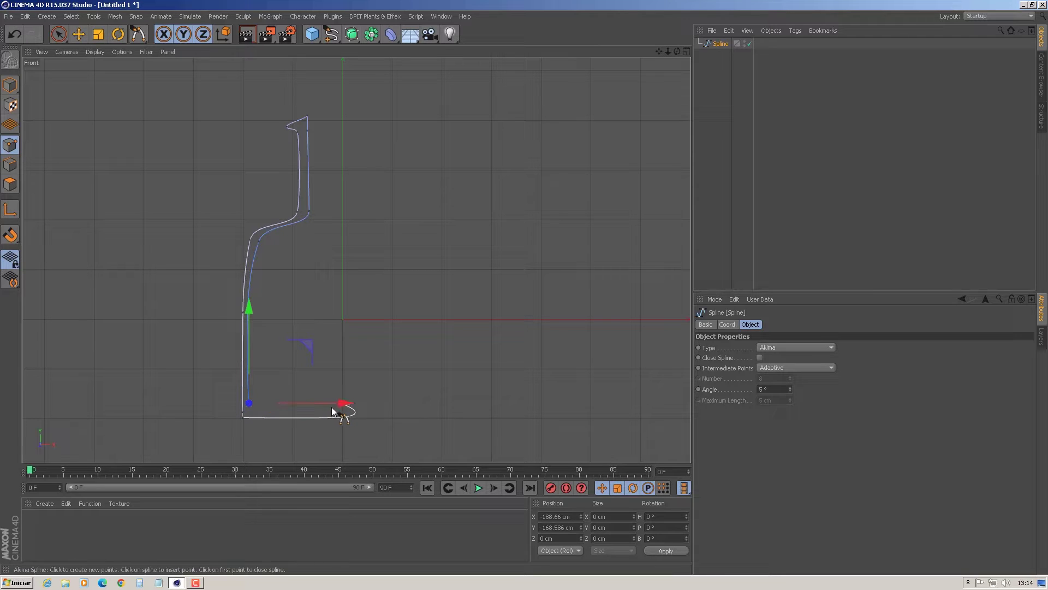
click(343, 391)
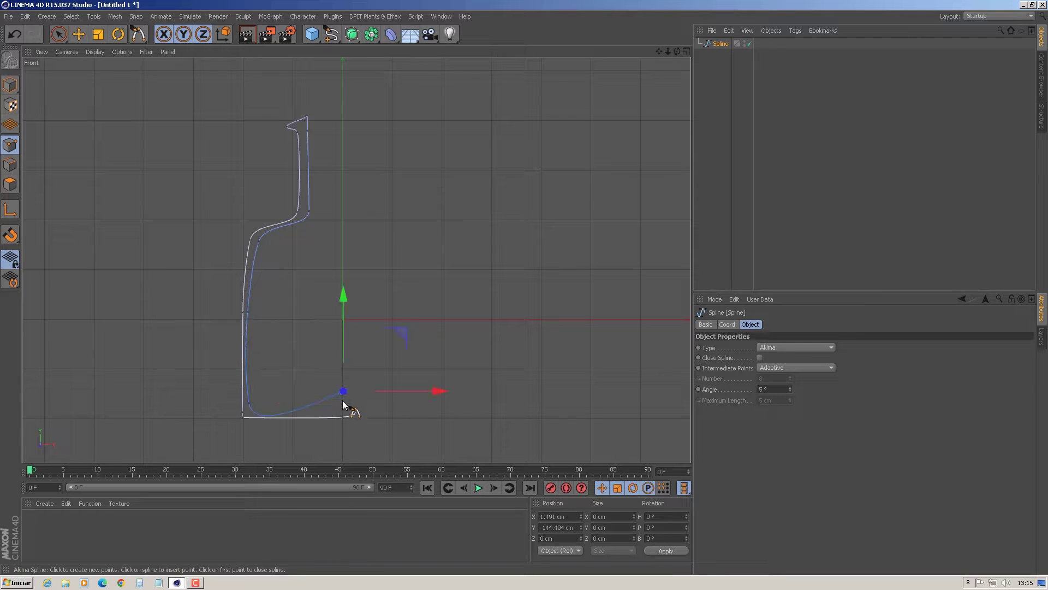
click(343, 405)
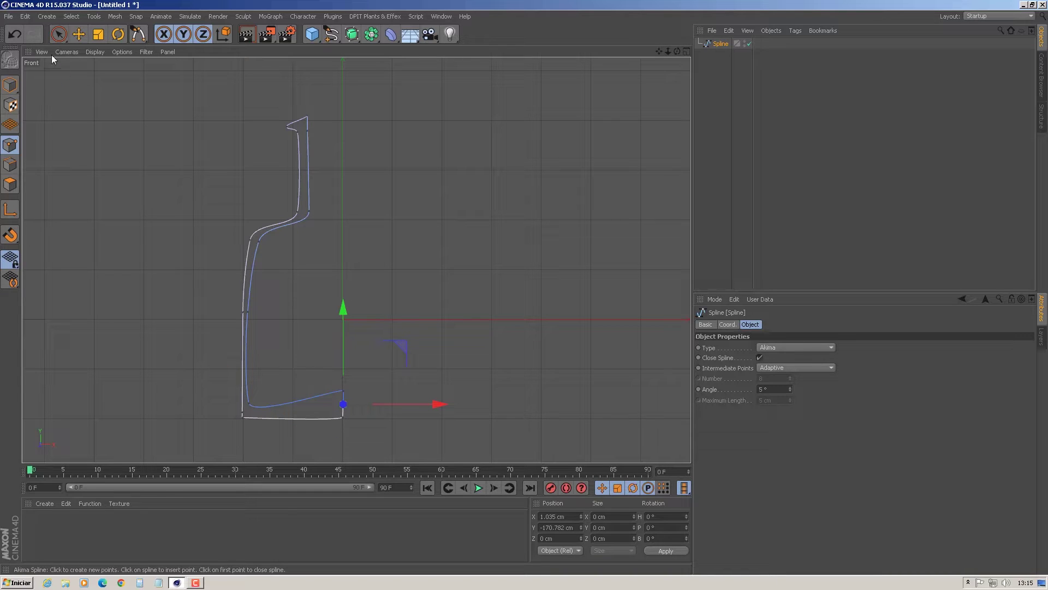
drag(59, 34, 101, 66)
- Using box selection in point mode, adjust the bottom-left point and shift a side point right
click(101, 66)
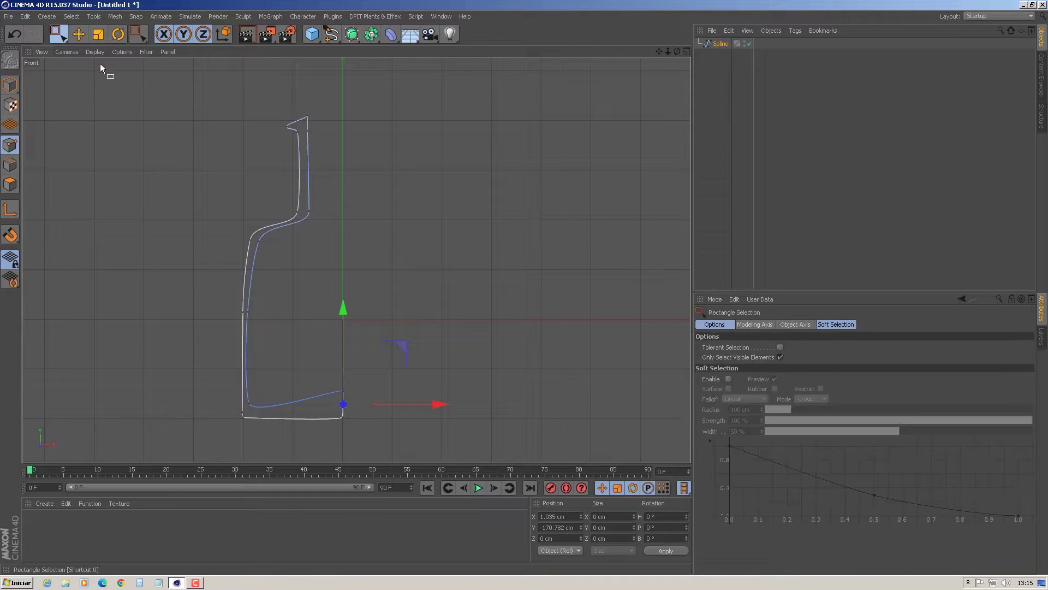
click(11, 146)
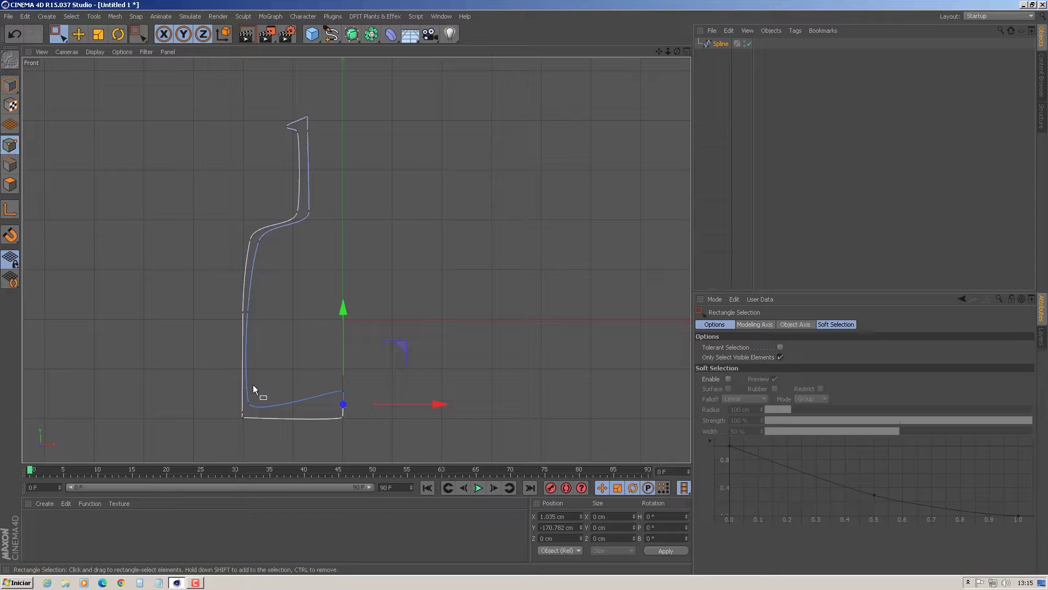
drag(257, 389, 247, 408)
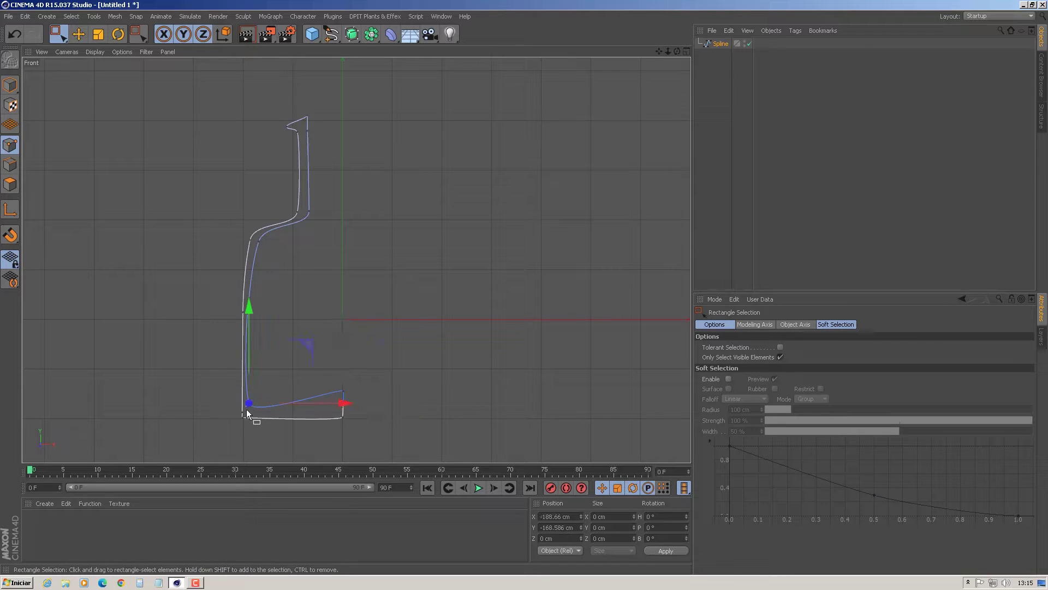
drag(340, 403, 352, 404)
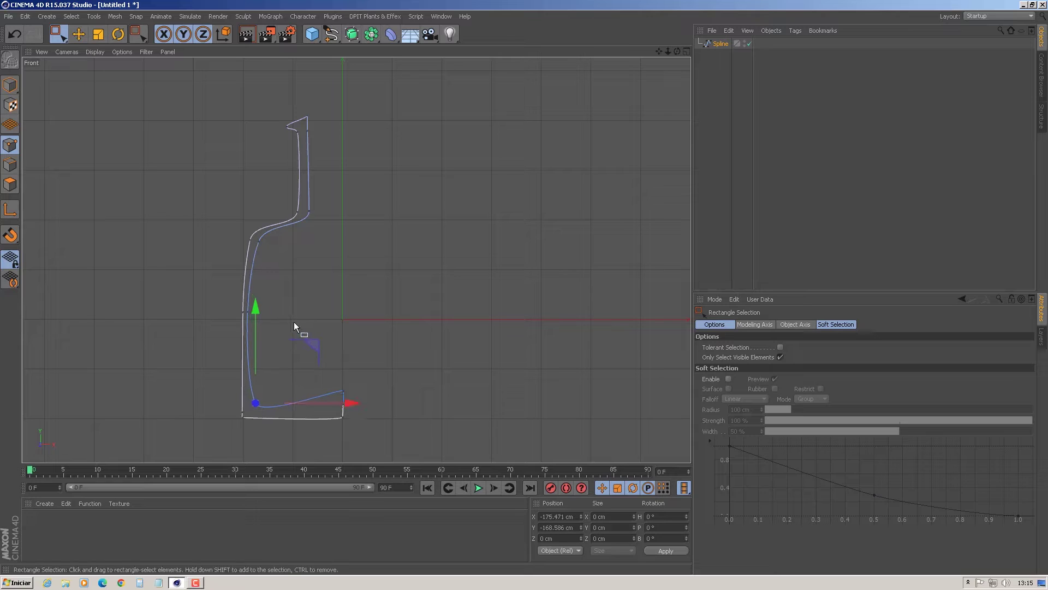
drag(255, 306, 258, 306)
drag(262, 283, 245, 340)
drag(339, 310, 350, 313)
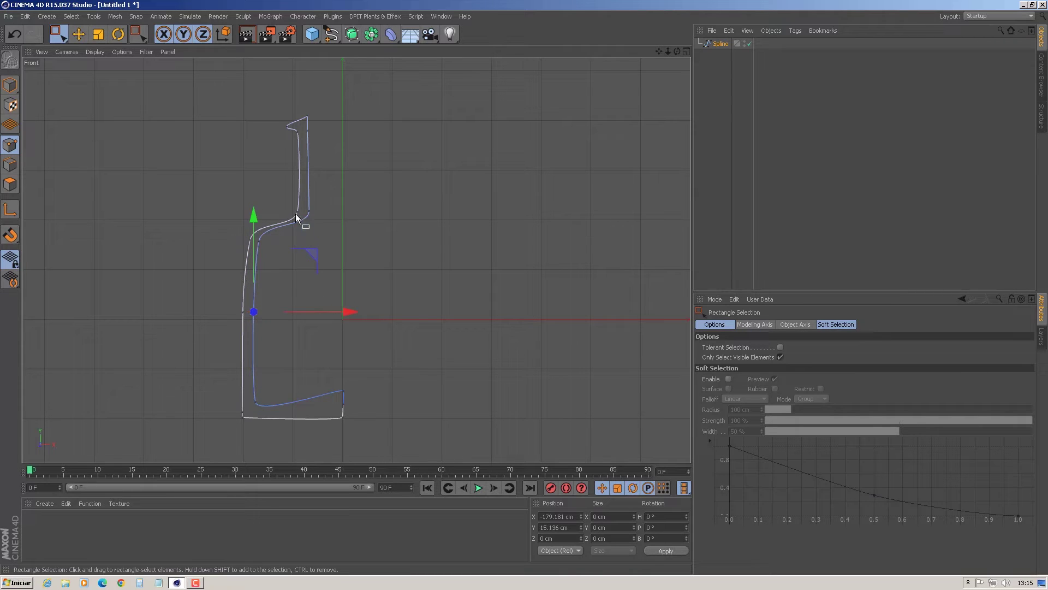
- Raise the neck-shoulder, shoulder and top-left neck points to lengthen the neck
drag(302, 213, 302, 214)
drag(390, 212, 386, 213)
drag(293, 116, 294, 110)
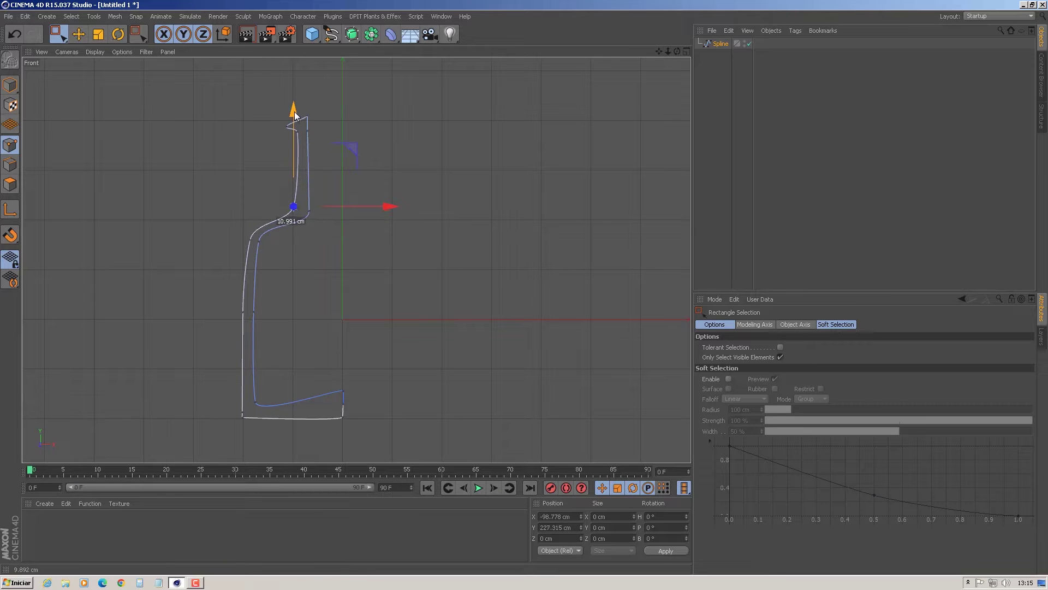
drag(225, 225, 259, 252)
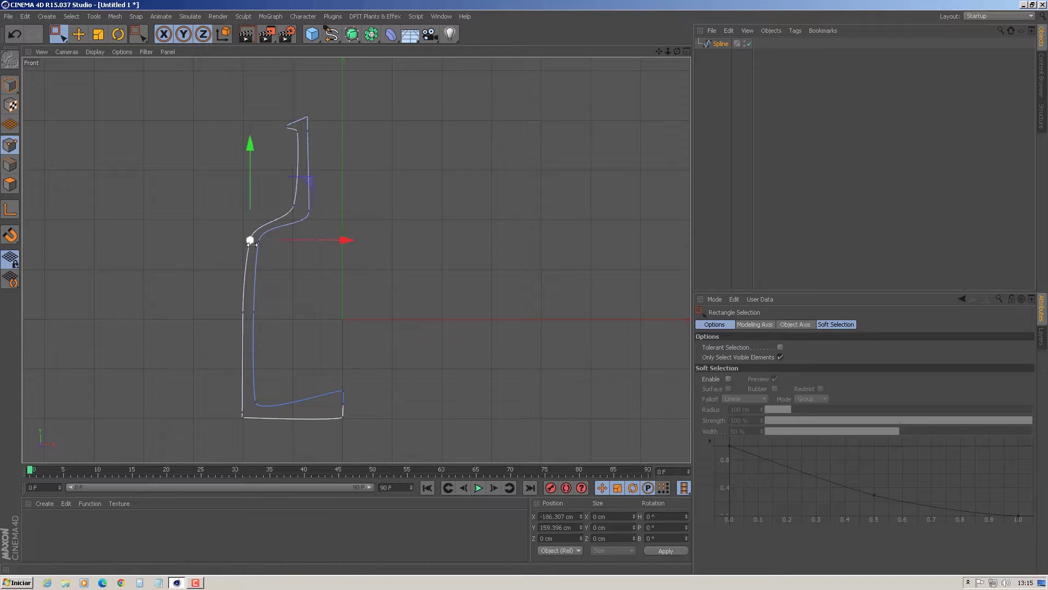
drag(248, 146, 244, 143)
drag(278, 112, 300, 135)
mouse_move(288, 85)
mouse_down()
mouse_move(290, 61)
mouse_move(288, 86)
mouse_up()
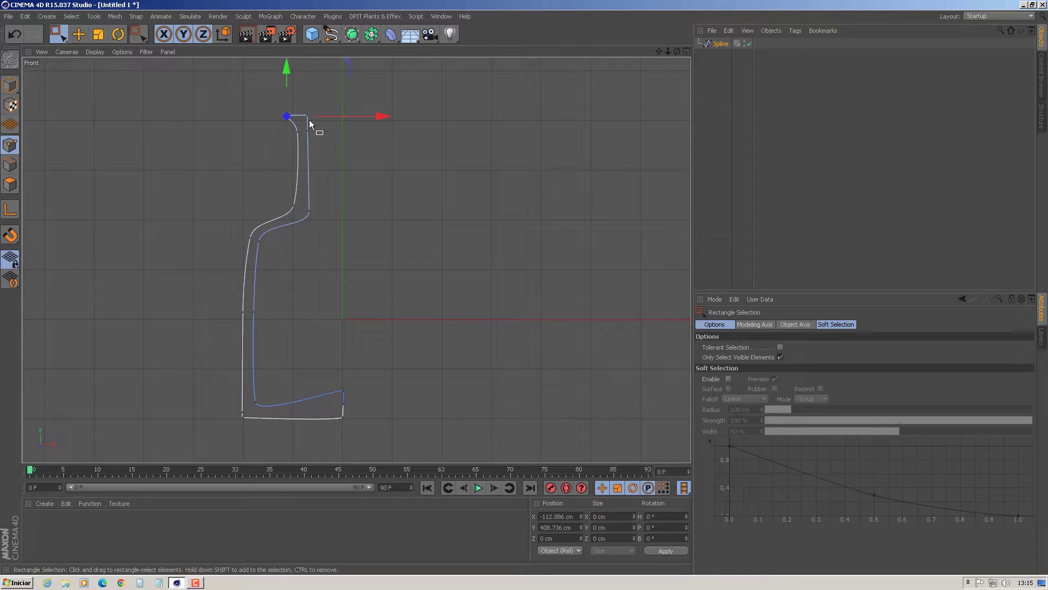
- Shift the point just below the bottle's top slightly left
click(292, 129)
click(297, 132)
drag(391, 131, 391, 132)
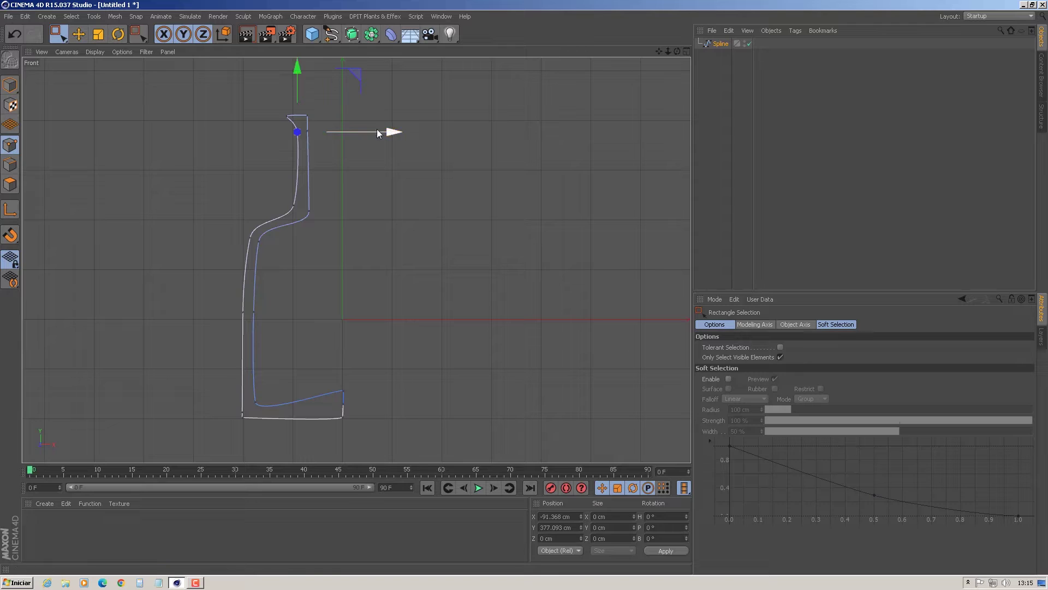
- Zoom in, nudge the mouth's top-right corner right and move a lower neck point sideways
scroll(305, 99, up, 3)
scroll(305, 98, up, 3)
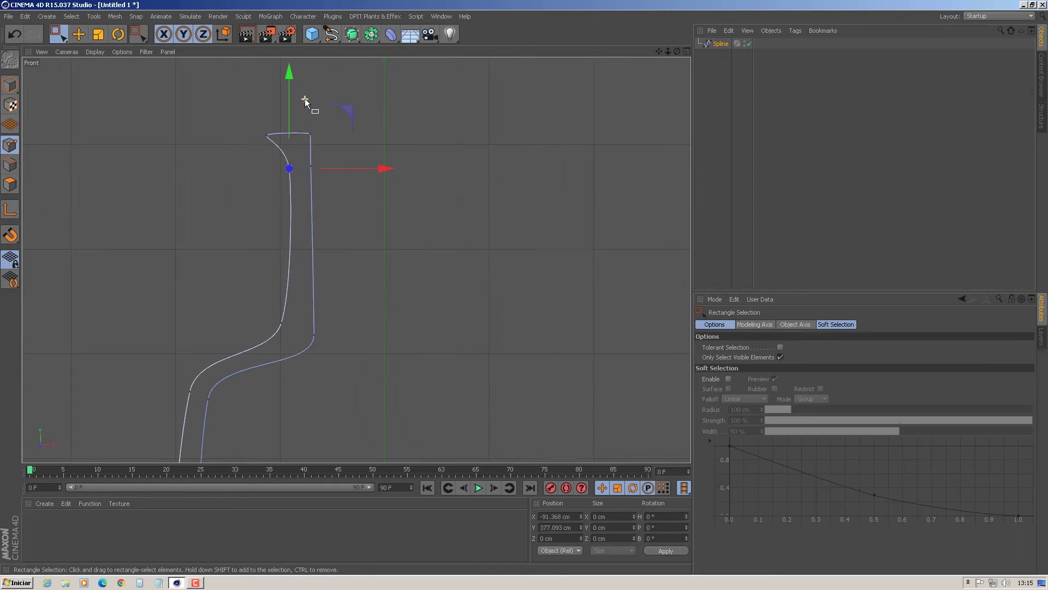
drag(334, 118, 297, 155)
drag(408, 134, 409, 135)
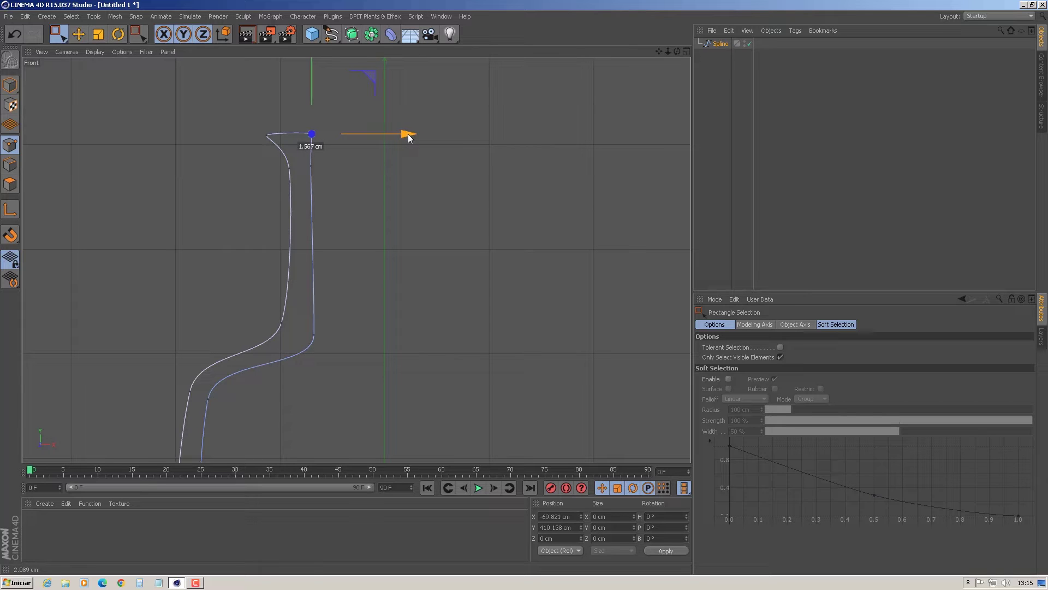
drag(408, 135, 407, 134)
drag(342, 304, 309, 371)
drag(408, 331, 390, 335)
- Move the upper inner neck point left to narrow the neck and pull the mouth's top-right point left
drag(339, 169, 304, 152)
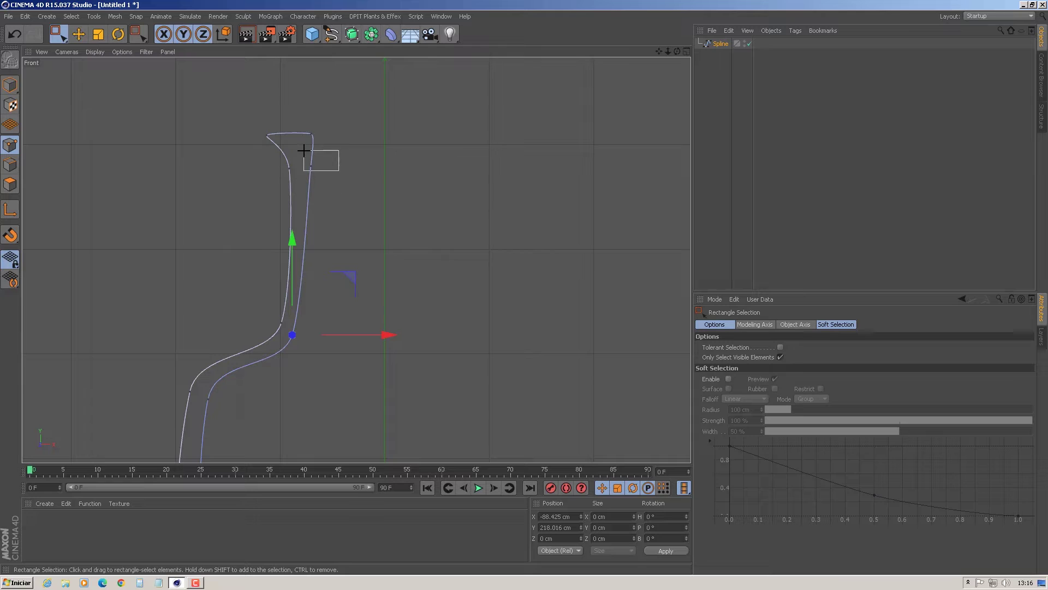
drag(402, 165, 392, 169)
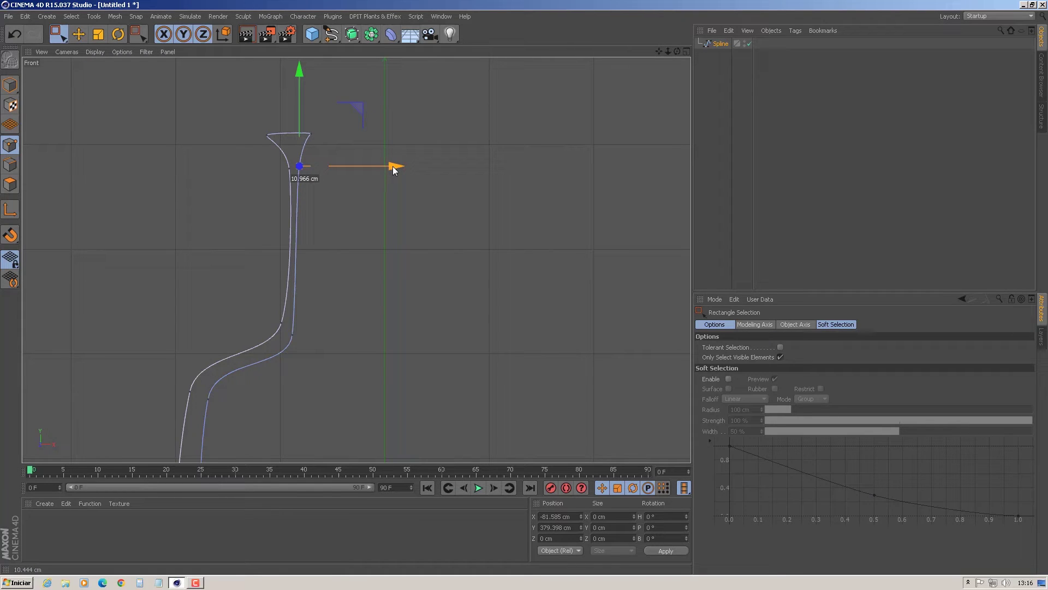
drag(392, 166, 393, 166)
drag(321, 110, 300, 146)
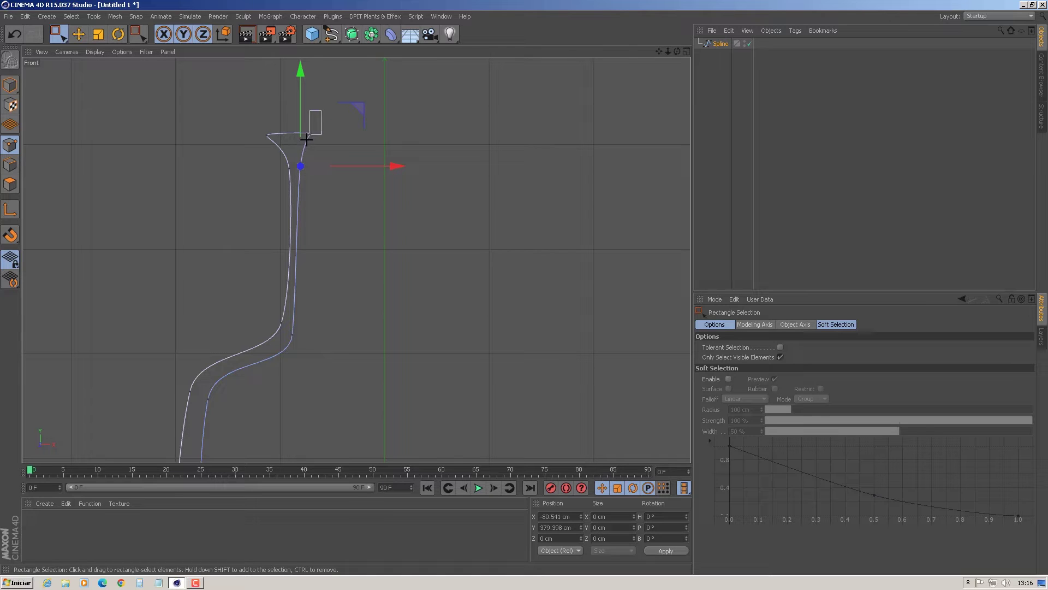
drag(401, 131, 391, 138)
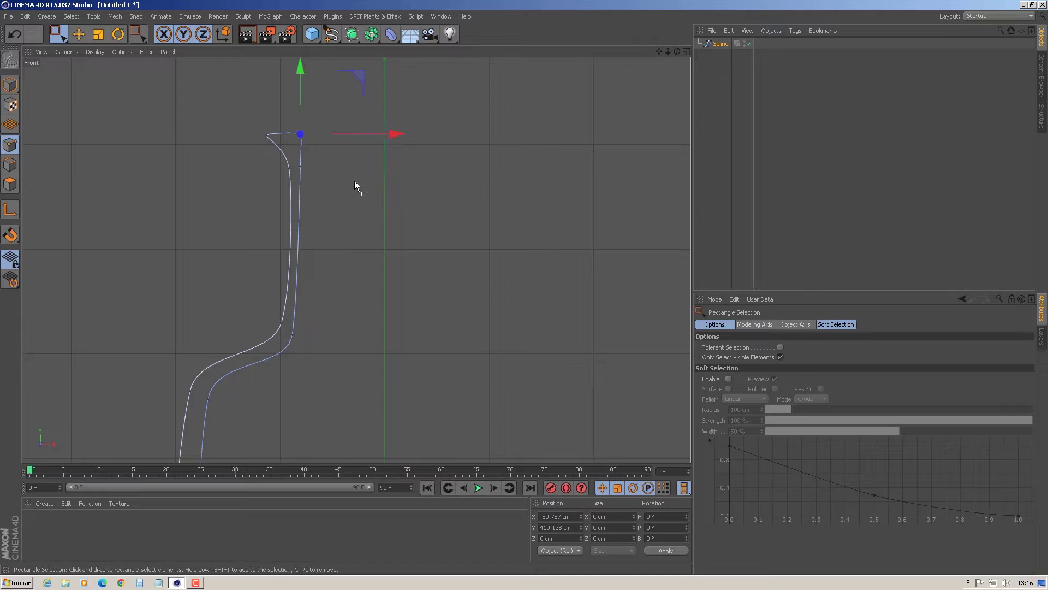
- Shift and raise a neck point, then lower the point where neck meets shoulder
drag(292, 173, 280, 162)
drag(386, 168, 382, 169)
drag(286, 76, 286, 73)
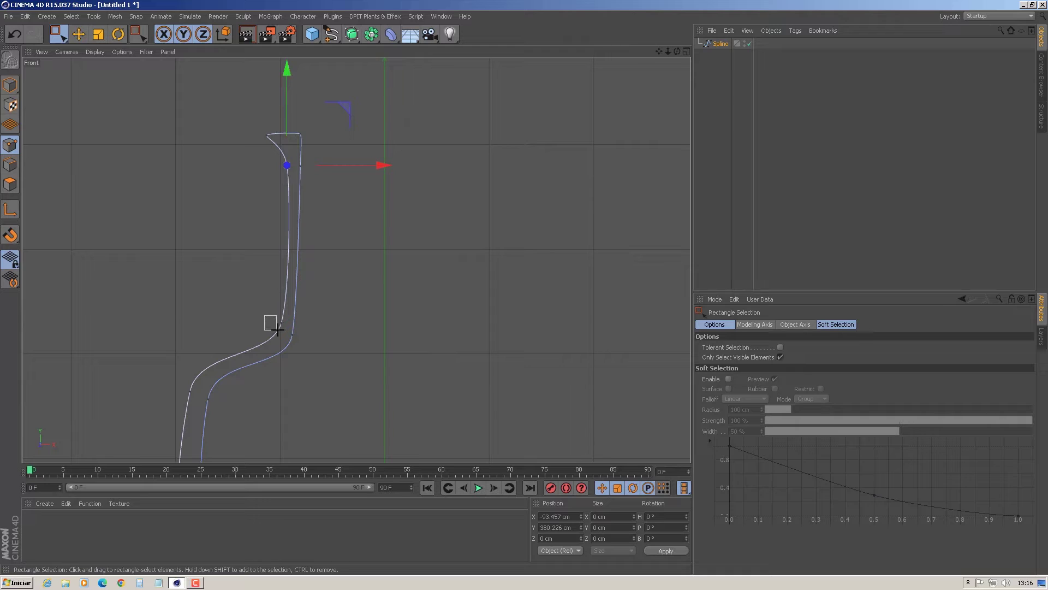
drag(264, 316, 288, 327)
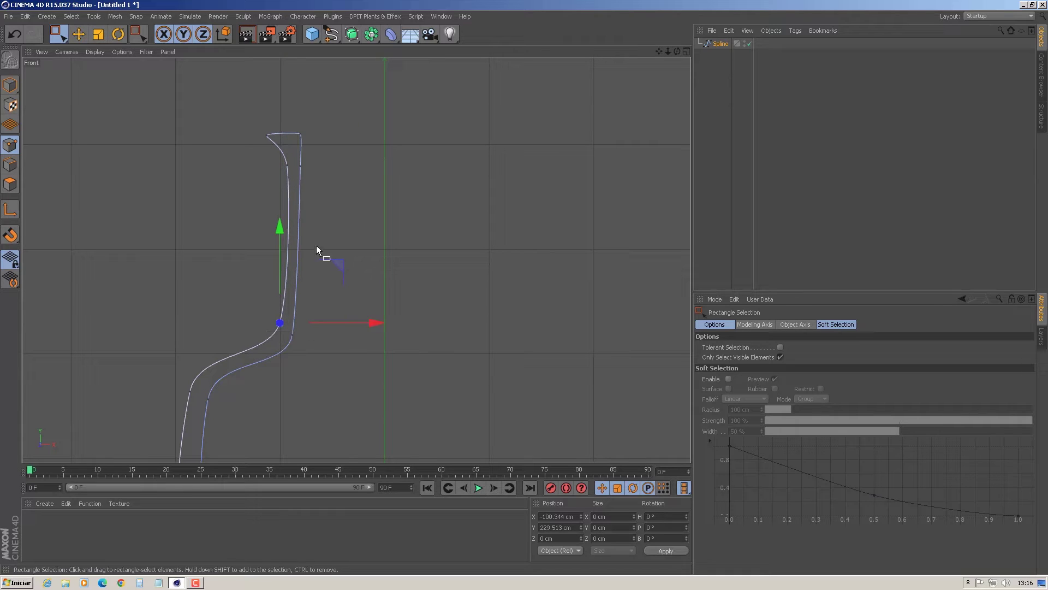
drag(277, 224, 277, 231)
- Raise the bottom-left profile point slightly and lower the base's right end point
scroll(180, 195, down, 3)
scroll(175, 202, down, 3)
scroll(169, 423, up, 1)
scroll(168, 423, up, 2)
drag(185, 369, 199, 371)
drag(187, 270, 187, 268)
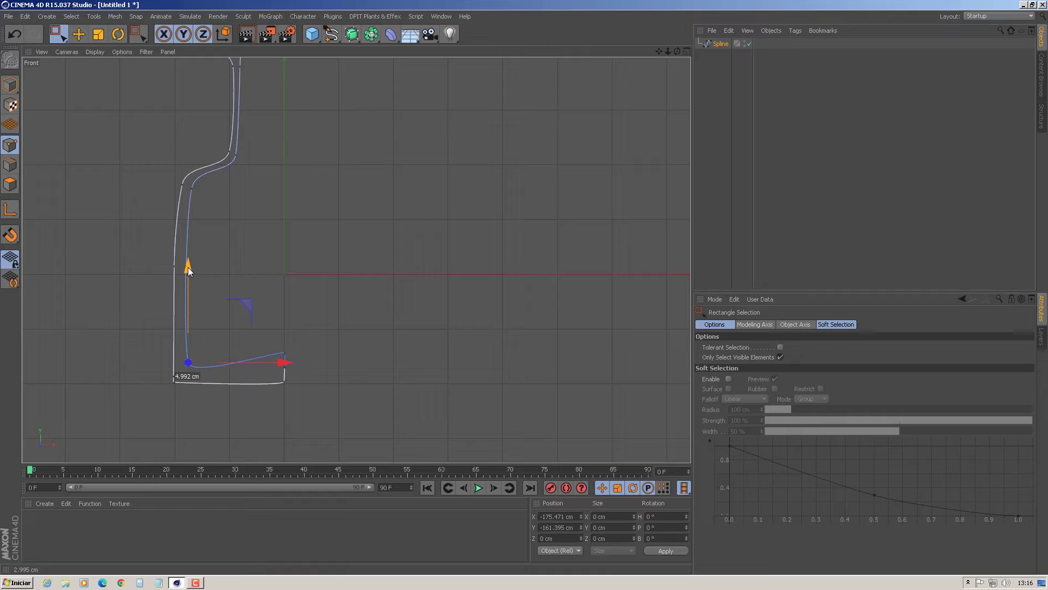
drag(322, 331, 261, 378)
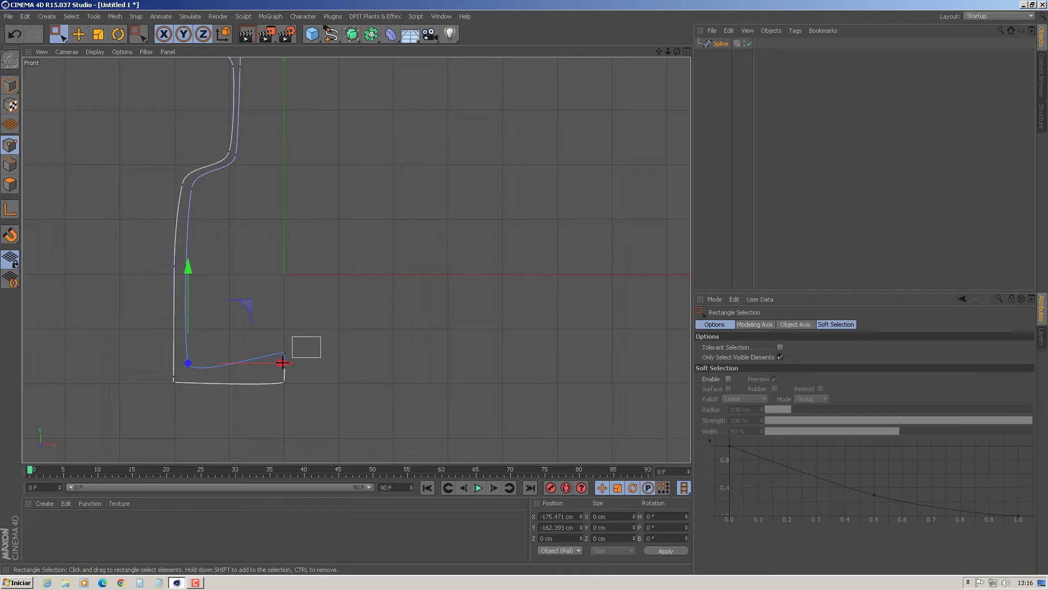
drag(285, 256, 283, 273)
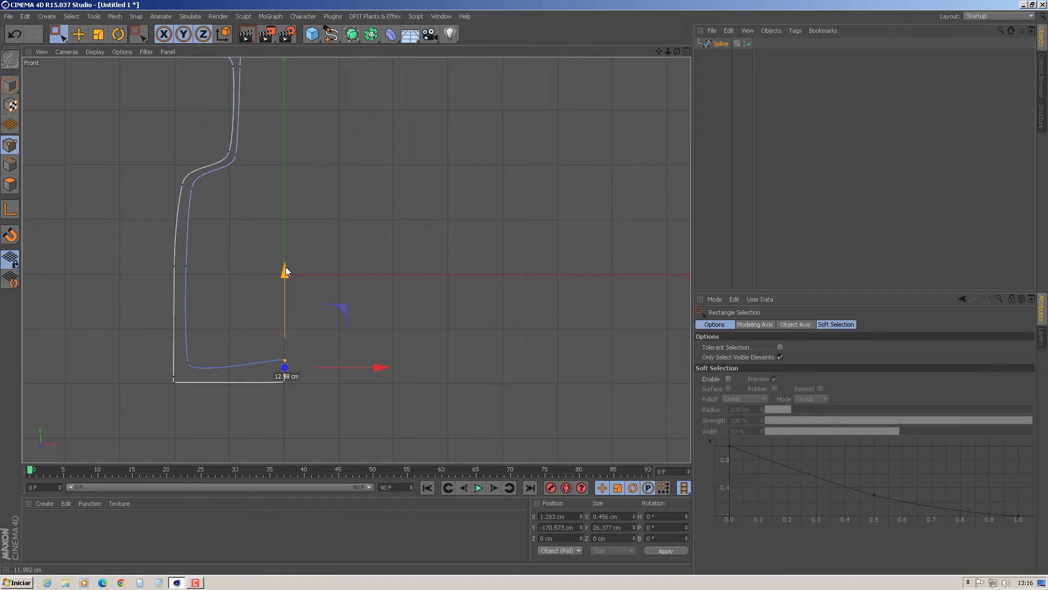
drag(283, 273, 283, 273)
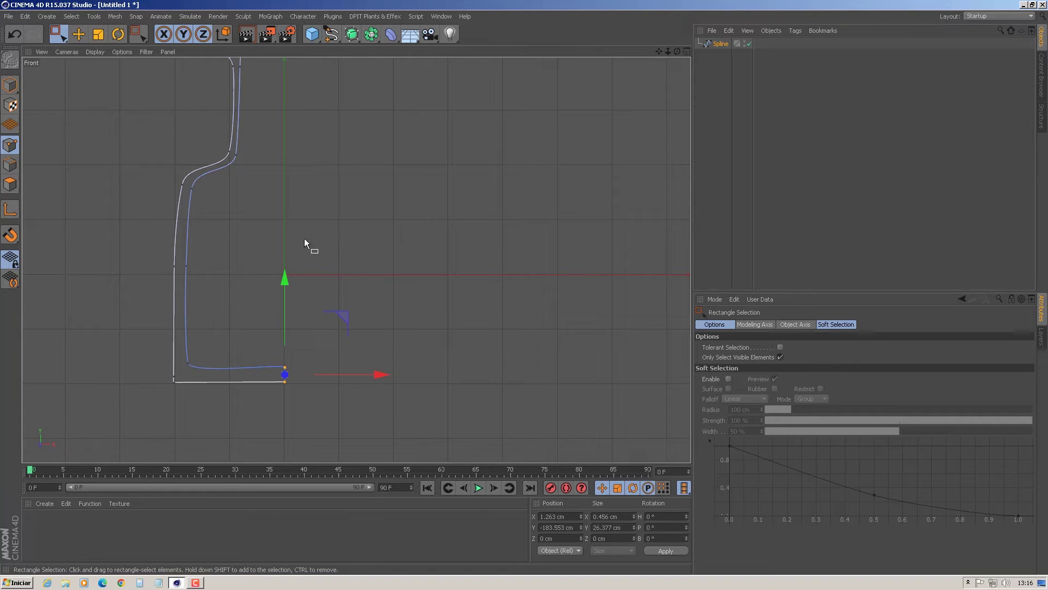
- Switch to Live Selection, clear the point selection and zoom out
drag(61, 36, 81, 49)
click(386, 232)
scroll(330, 356, down, 1)
scroll(330, 356, down, 1)
scroll(257, 415, down, 1)
scroll(240, 424, down, 1)
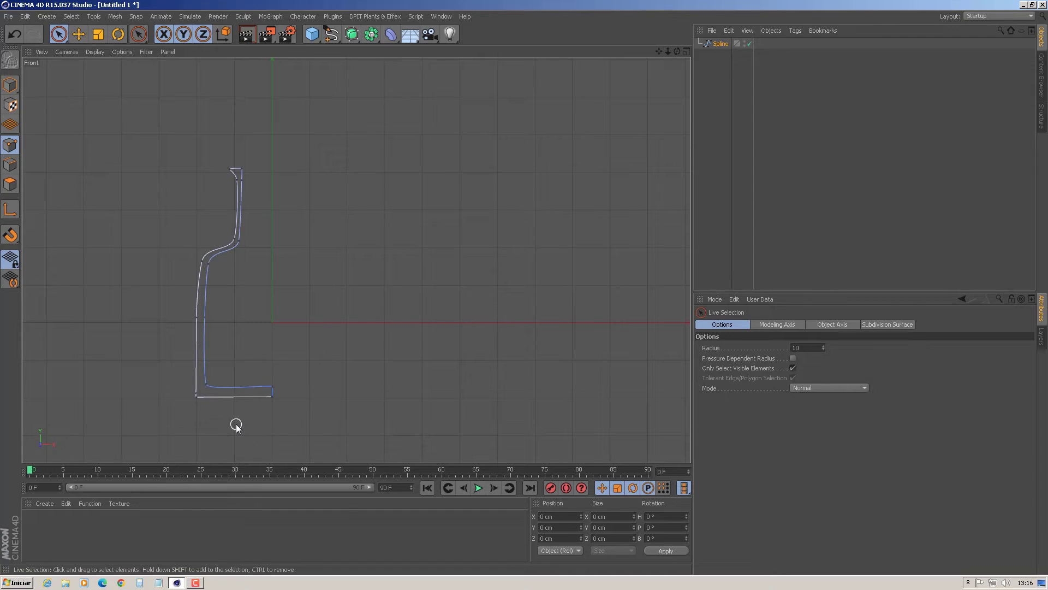
- Maximize the Perspective view and orbit around the spline
click(685, 52)
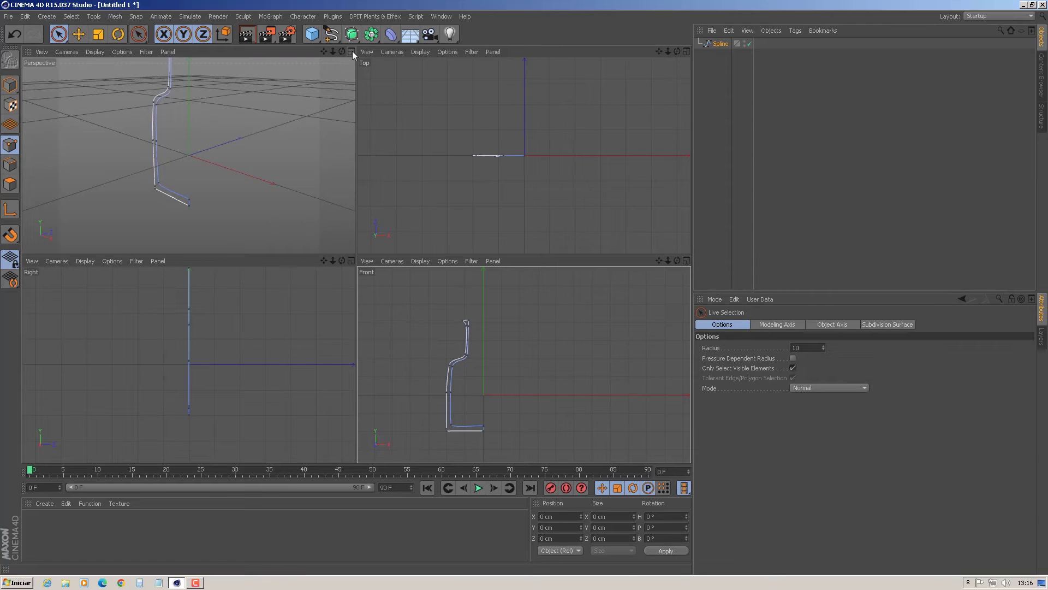
click(352, 51)
alt+drag(180, 412, 191, 411)
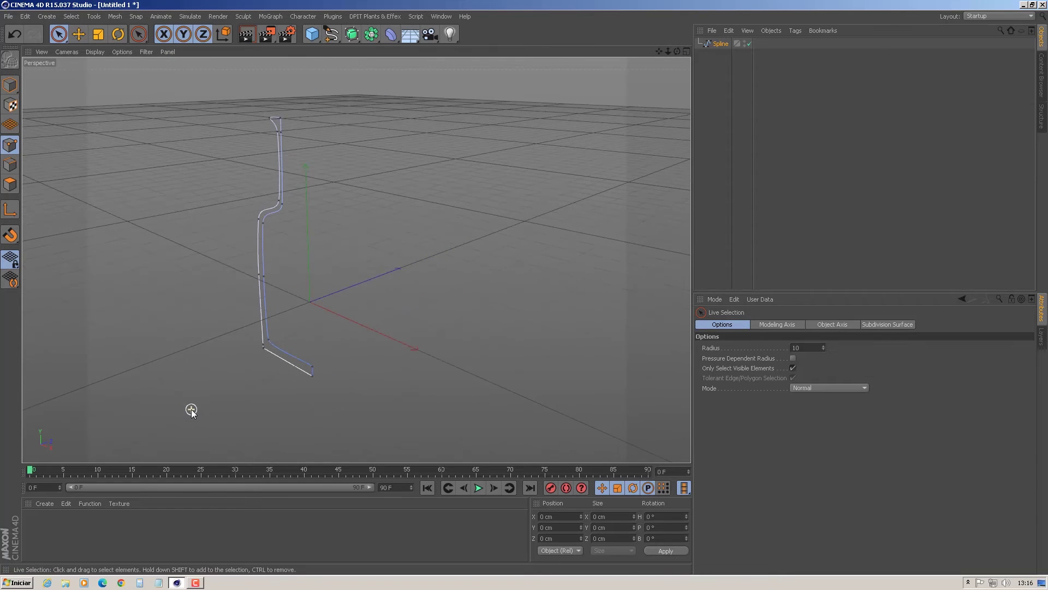
- Add a Lathe object and make the Spline its child to revolve the profile
click(352, 34)
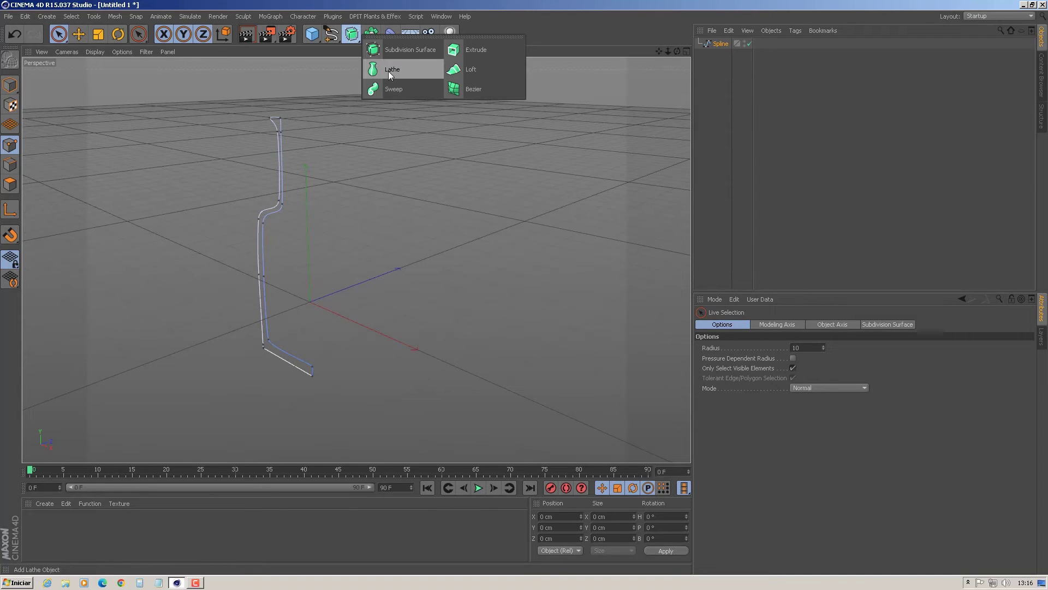
click(394, 71)
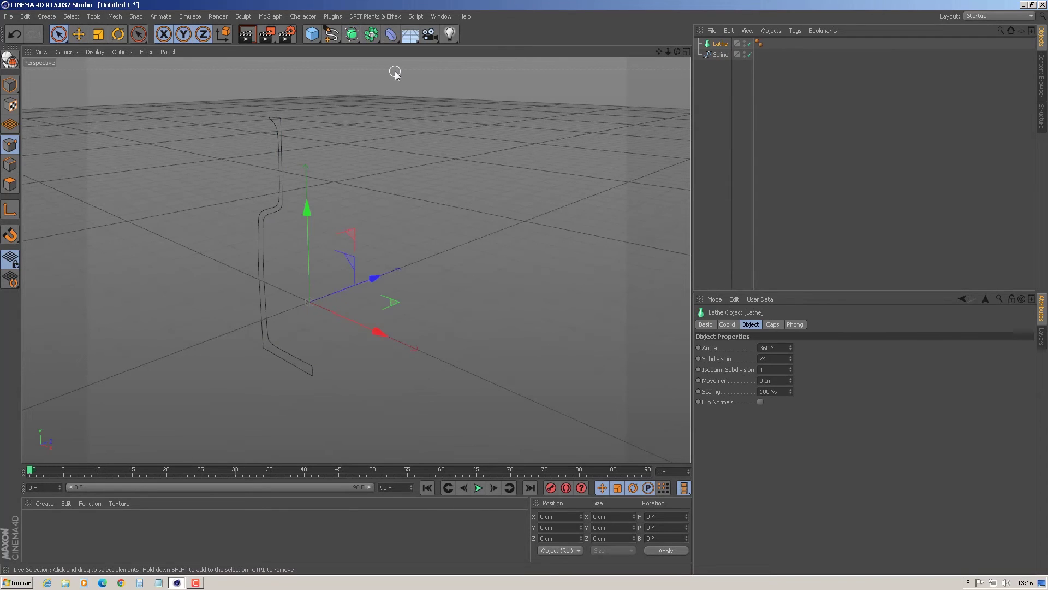
drag(719, 55, 724, 49)
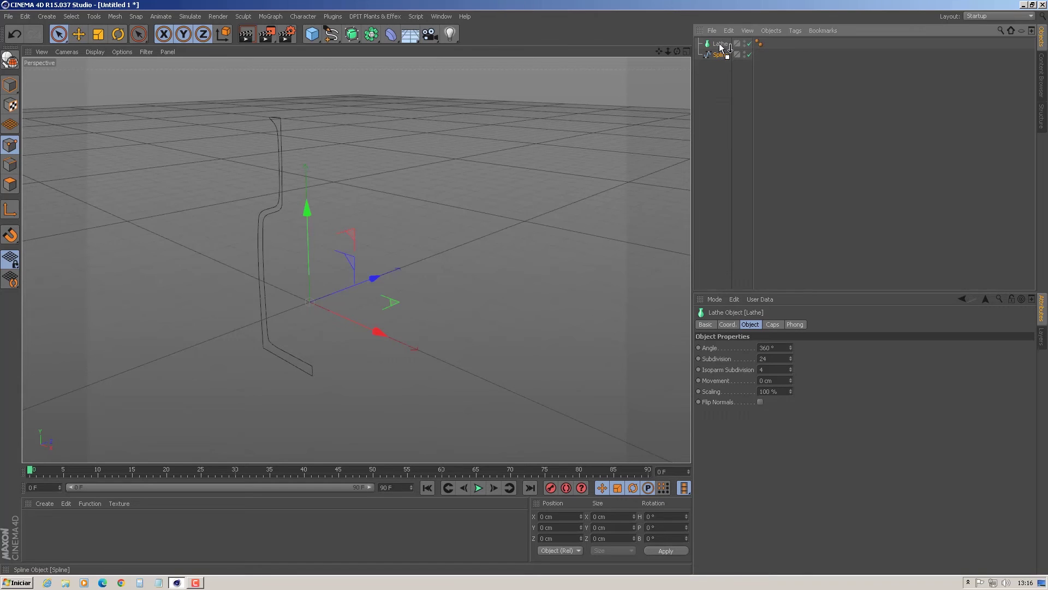
drag(720, 45, 721, 46)
alt+drag(207, 285, 164, 357)
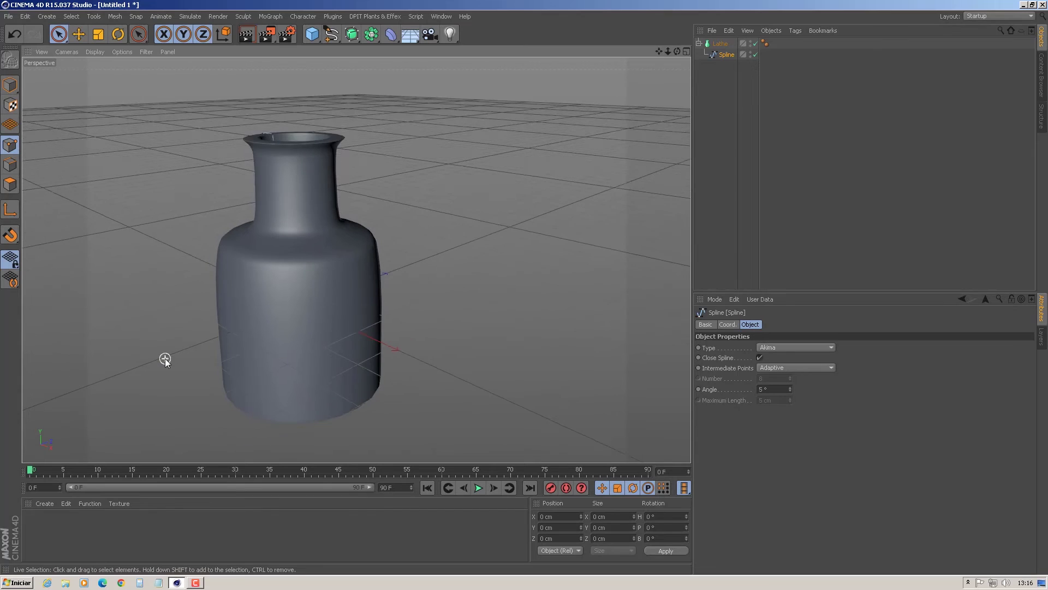
mouse_move(247, 302)
alt+mouse_down()
mouse_move(375, 335)
mouse_move(339, 246)
mouse_move(250, 257)
alt+mouse_up()
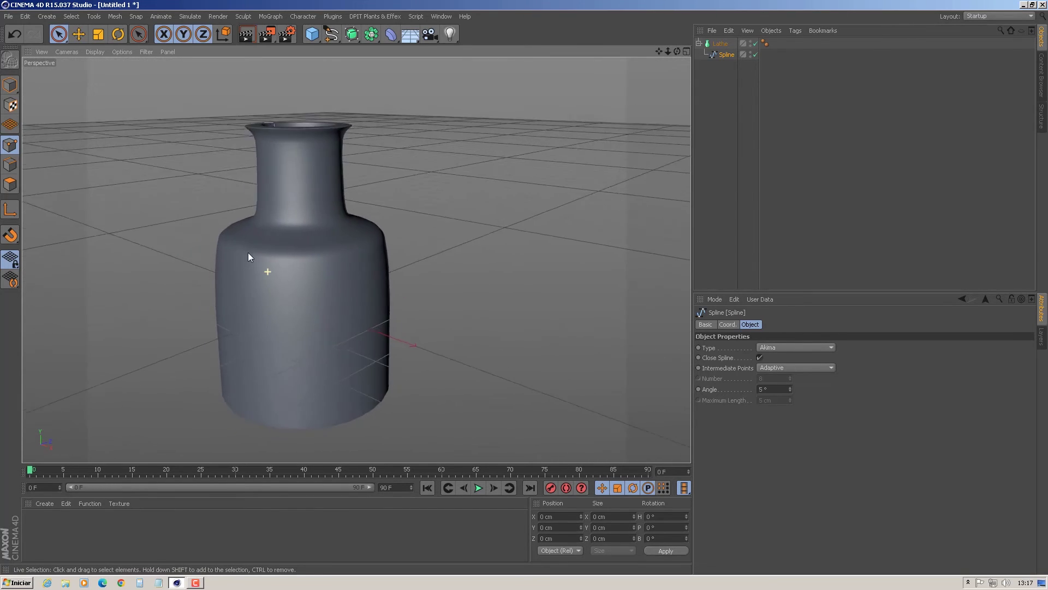